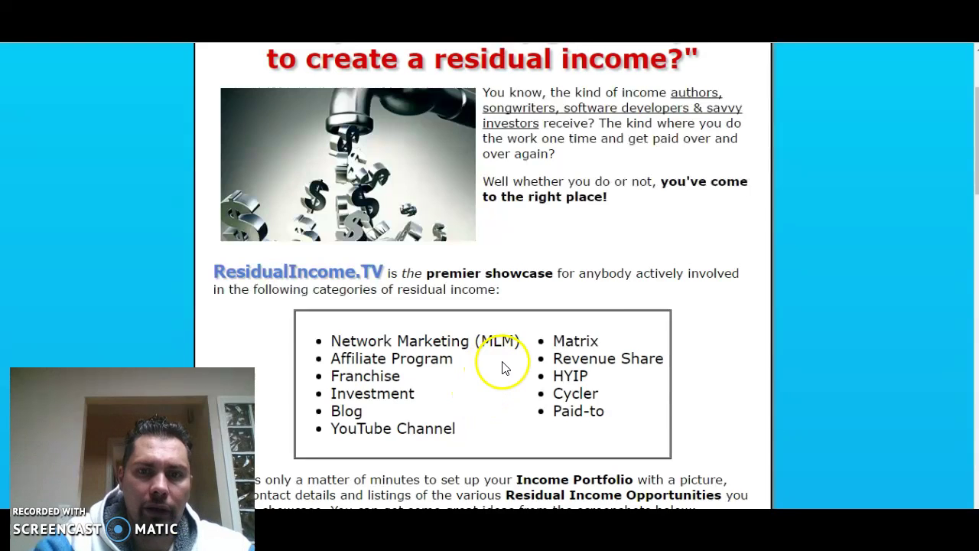
Scroll up the ResidualIncome.TV landing page
{"action": "scroll", "coordinate": [824, 415], "scroll_direction": "up", "scroll_amount": 1}
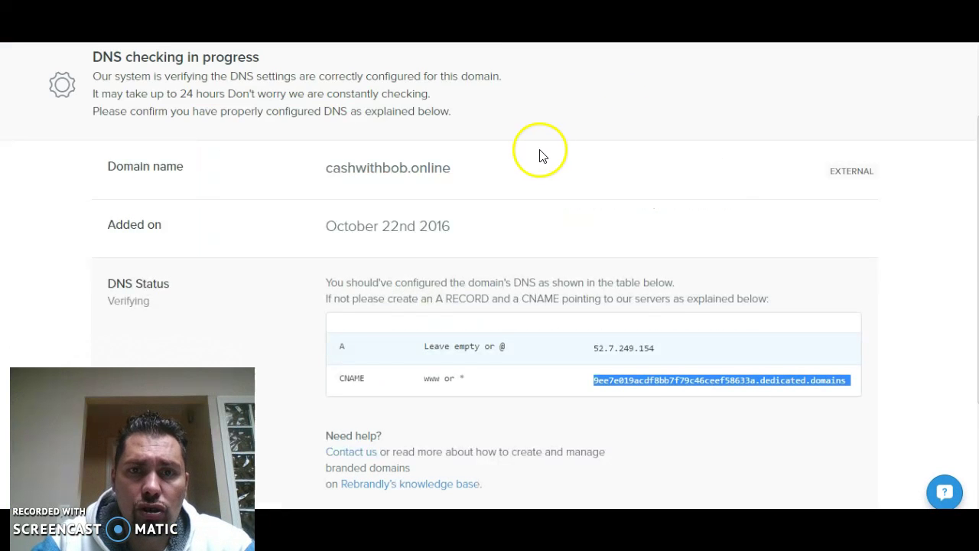
Review Rebrandly's four branded domains, then return to the ResidualIncome.TV tab
{"action": "key", "text": "alt+Left"}
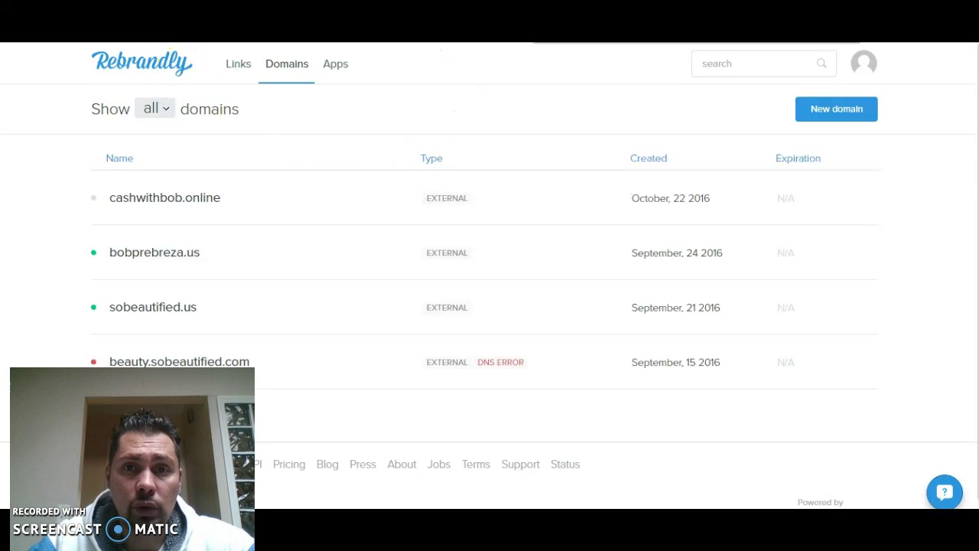
{"action": "key", "text": "ctrl+Tab"}
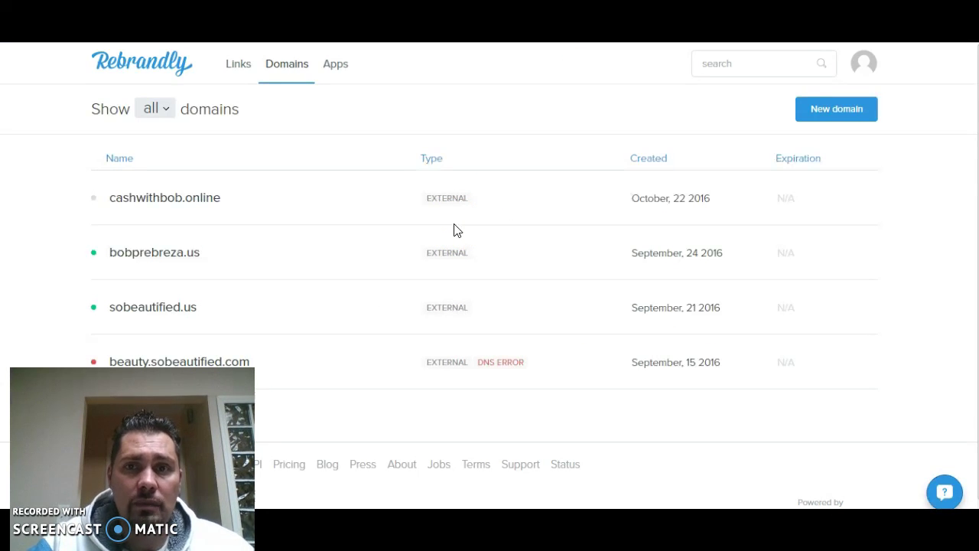
{"action": "left_click", "coordinate": [485, 218]}
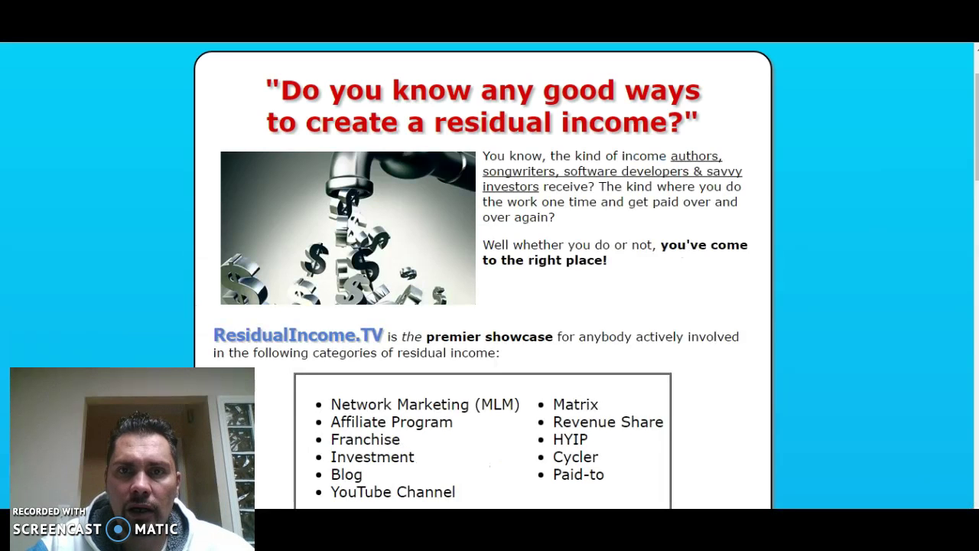
{"action": "left_click", "coordinate": [488, 90]}
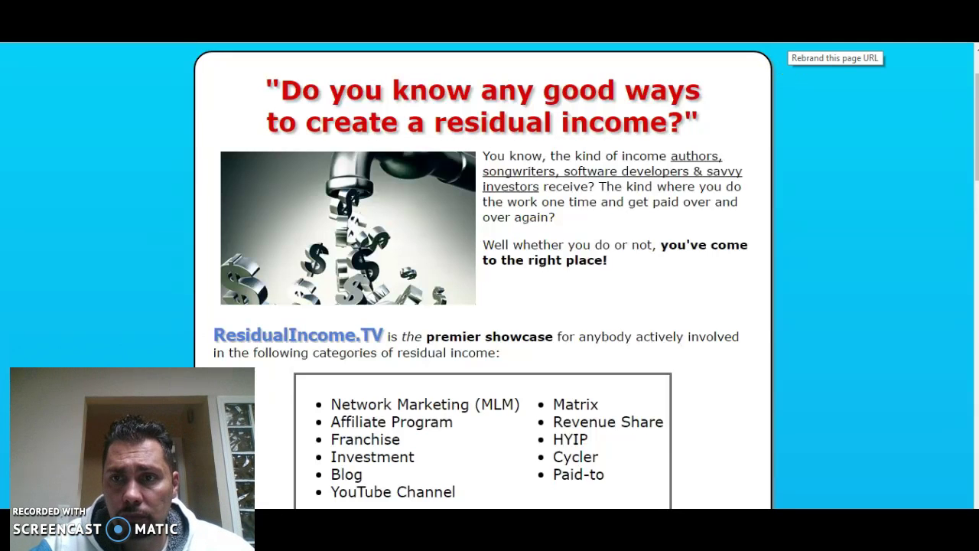
Rebrand the current page's URL on the bobprebreza.us domain and start editing its slug
{"action": "left_click", "coordinate": [788, 47]}
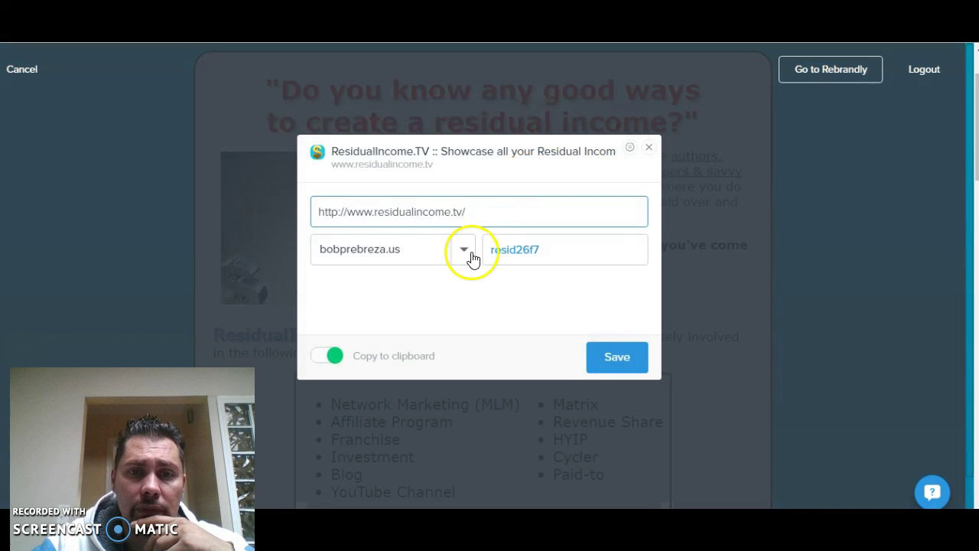
{"action": "left_click", "coordinate": [460, 254]}
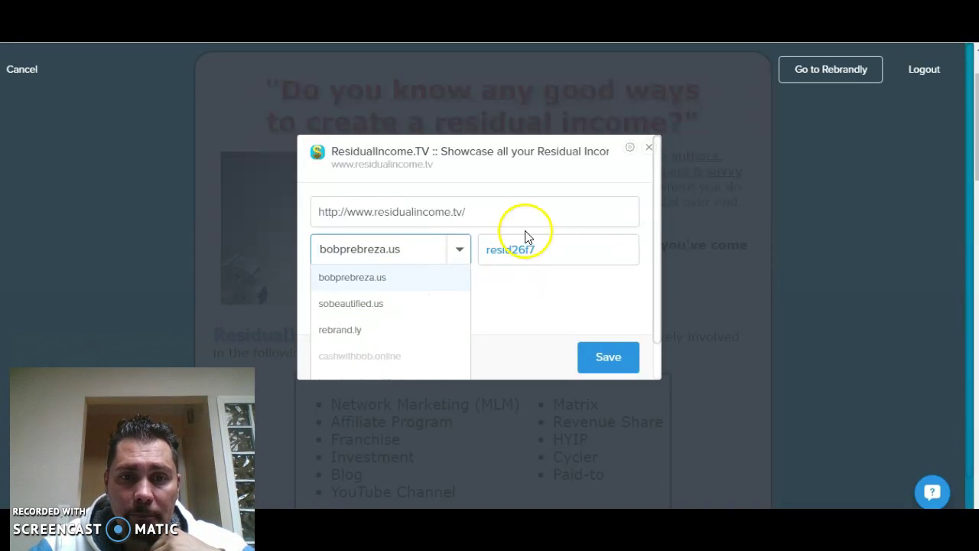
{"action": "left_click", "coordinate": [521, 257]}
{"action": "left_click", "coordinate": [523, 260]}
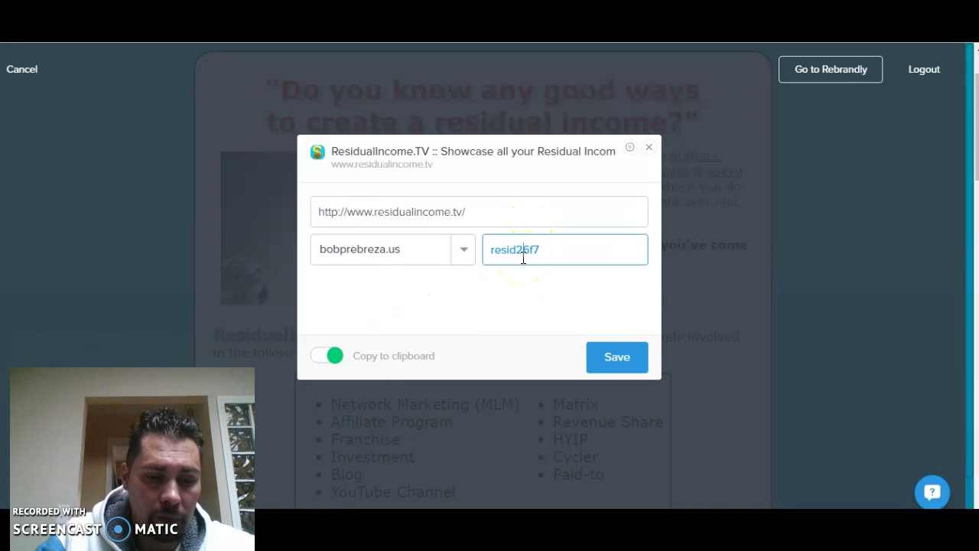
{"action": "type", "text": "R"}
{"action": "key", "text": "Home"}
{"action": "type", "text": "/"}
{"action": "key", "text": "End"}
{"action": "type", "text": "esid"}
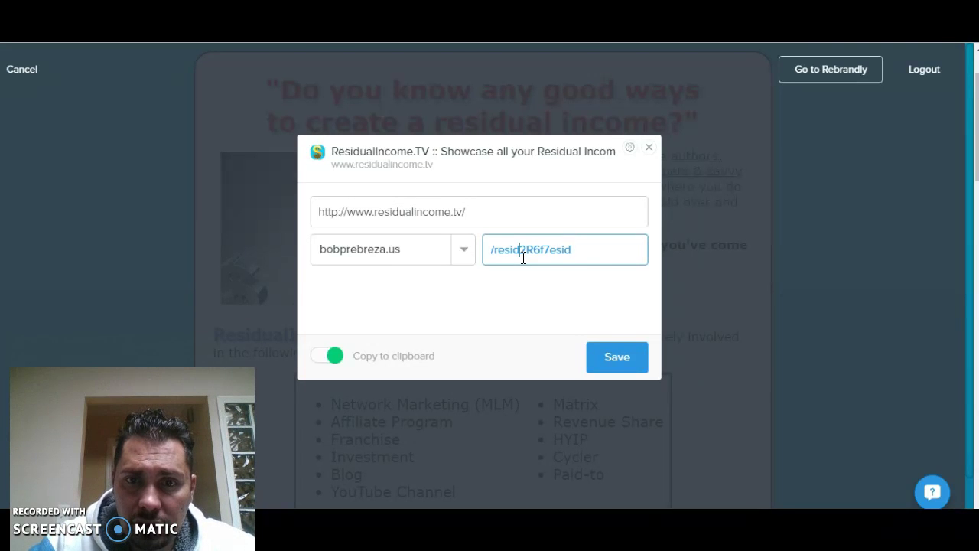
Replace the slashtag with /How-To-Make-Money
{"action": "triple_click", "coordinate": [523, 259]}
{"action": "type", "text": "/Hpw"}
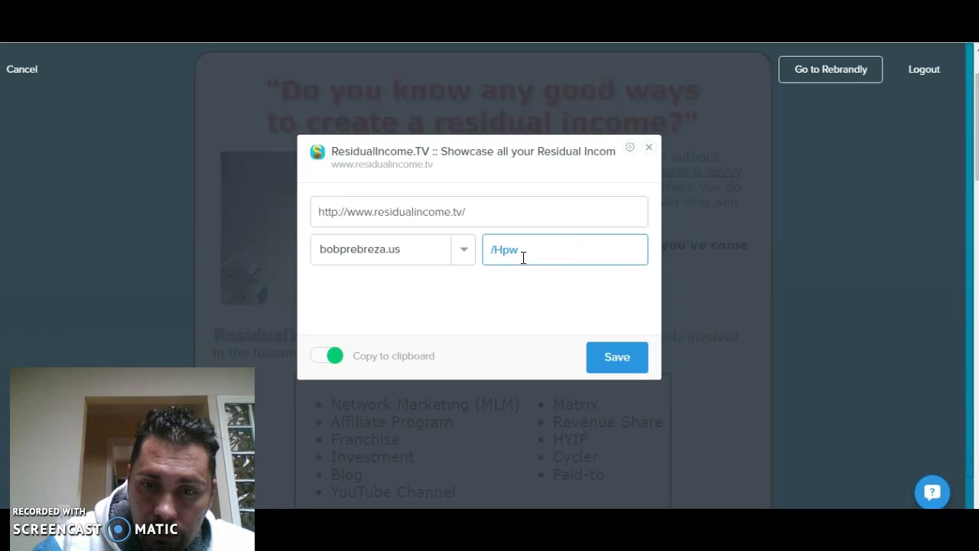
{"action": "key", "text": "BackSpace"}
{"action": "key", "text": "BackSpace"}
{"action": "key", "text": "BackSpace"}
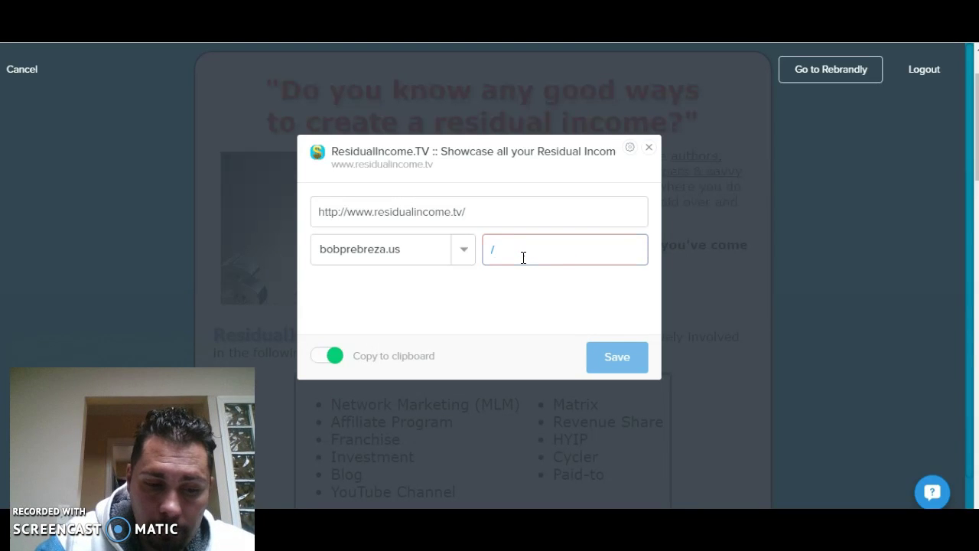
{"action": "key", "text": "BackSpace"}
{"action": "type", "text": "/How"}
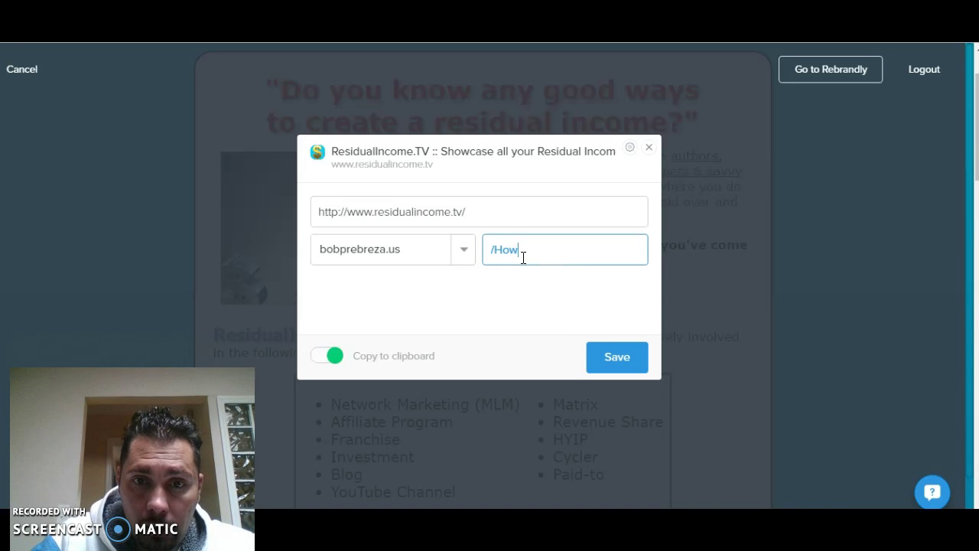
{"action": "type", "text": "-To-M"}
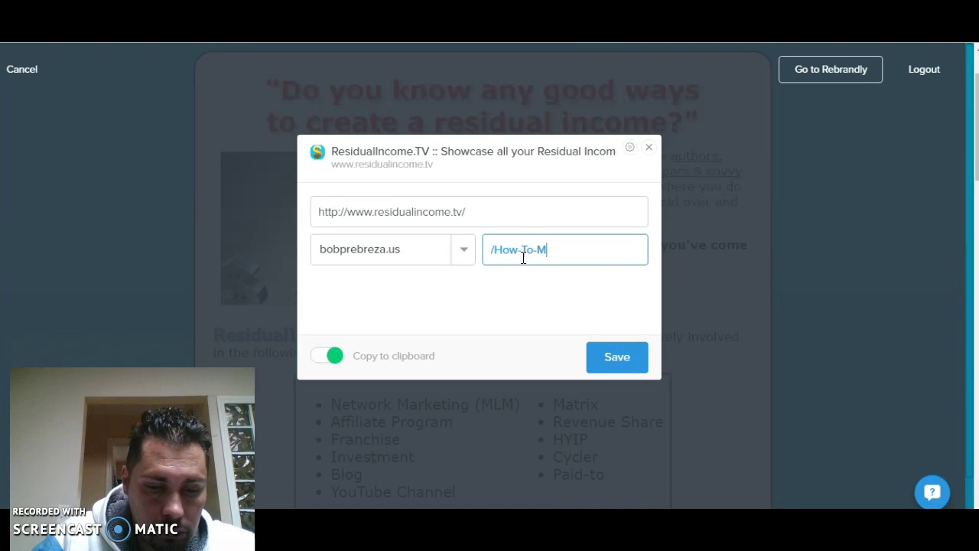
{"action": "type", "text": "ake-Money"}
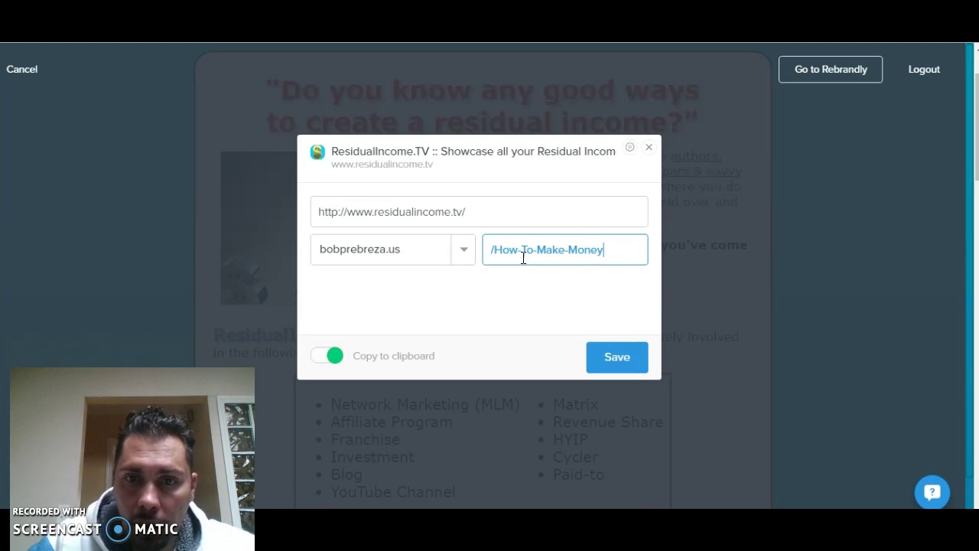
Save the rebranded link, copy the short link and move to Twitter
{"action": "left_click", "coordinate": [621, 358]}
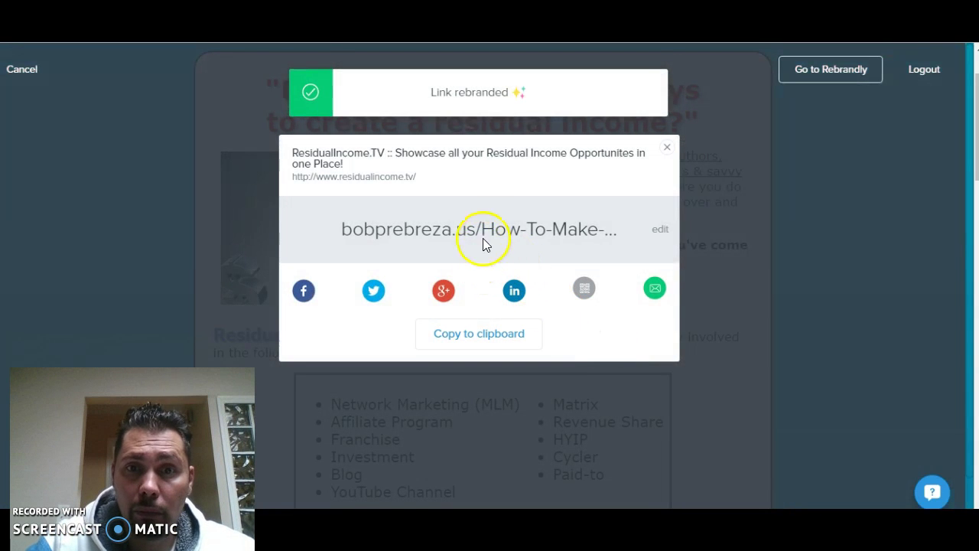
{"action": "left_click", "coordinate": [493, 231]}
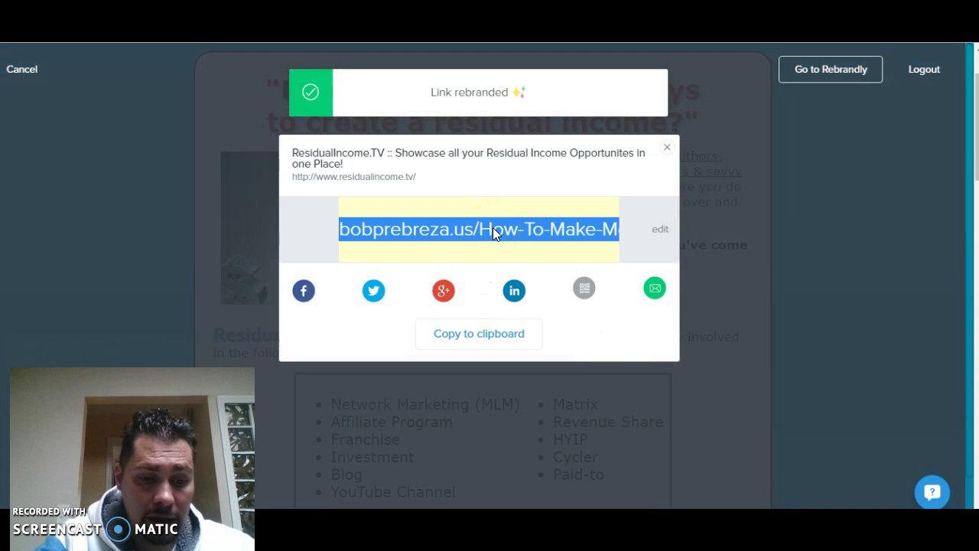
{"action": "key", "text": "ctrl+c"}
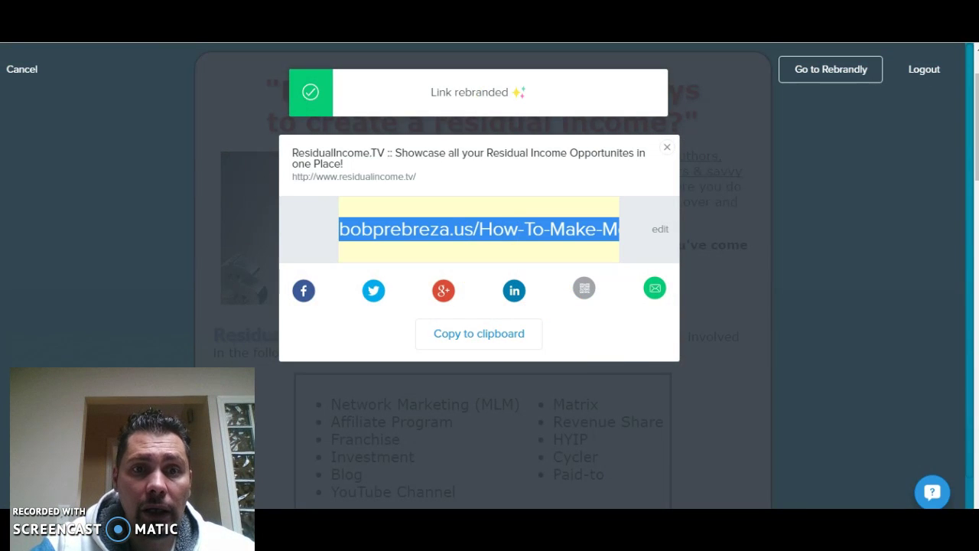
{"action": "key", "text": "ctrl+Tab"}
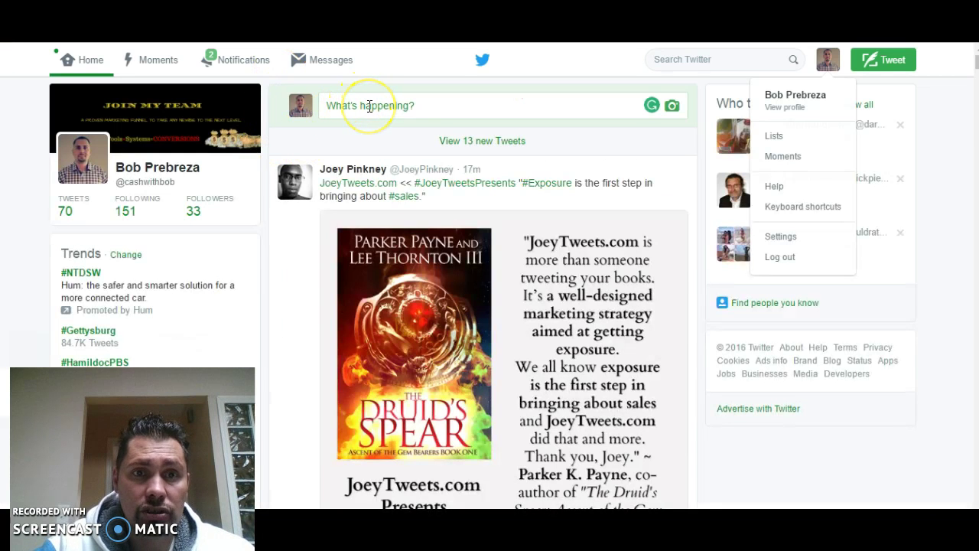
{"action": "left_click", "coordinate": [369, 107]}
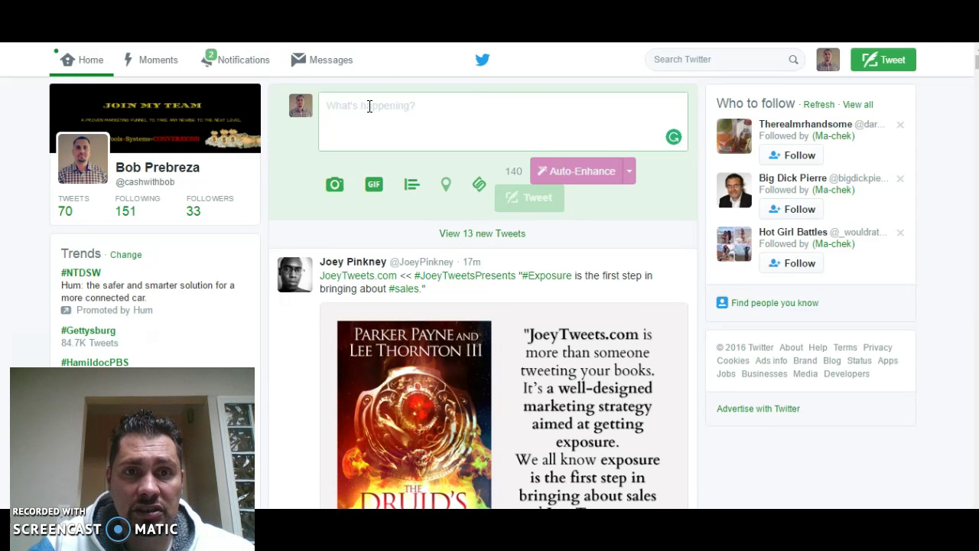
{"action": "key", "text": "ctrl+v"}
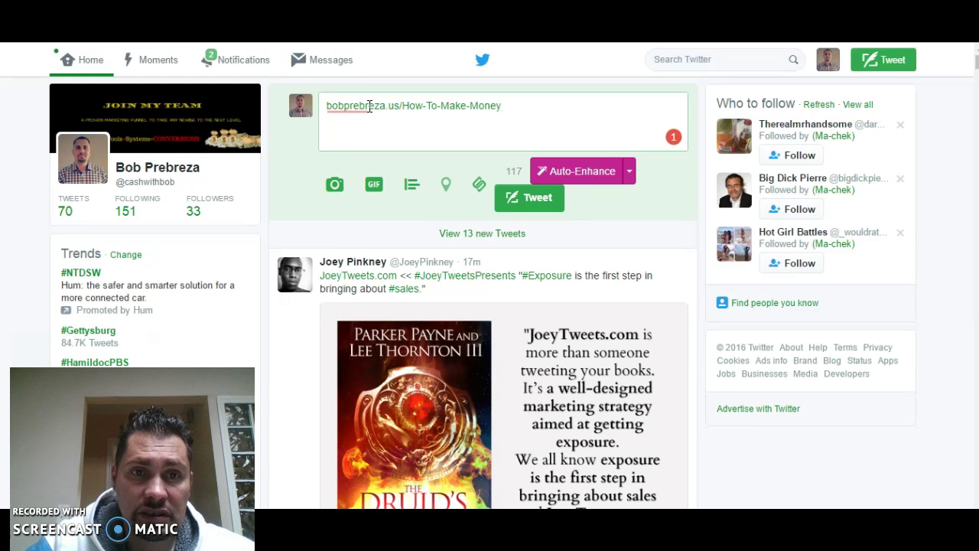
{"action": "left_click_drag", "start_coordinate": [369, 107], "coordinate": [327, 107]}
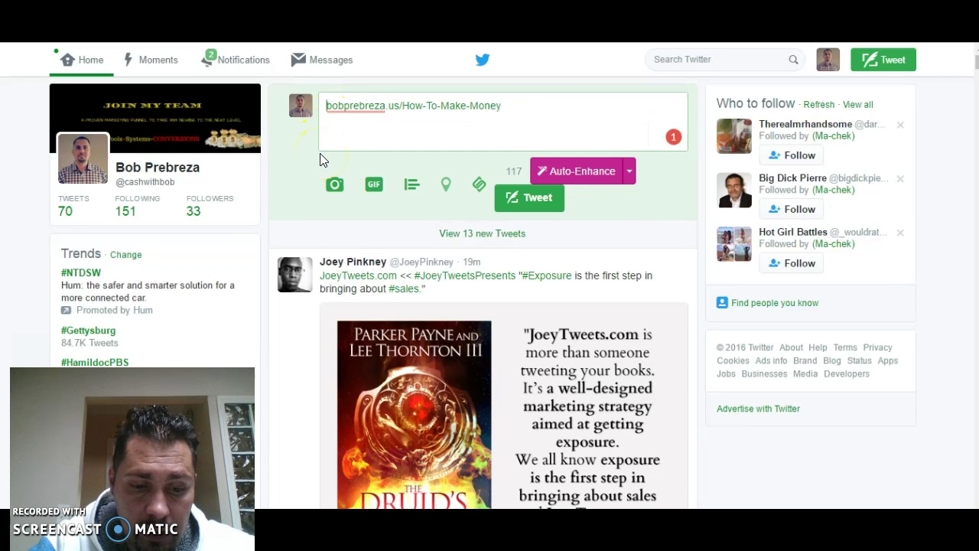
{"action": "type", "text": "http"}
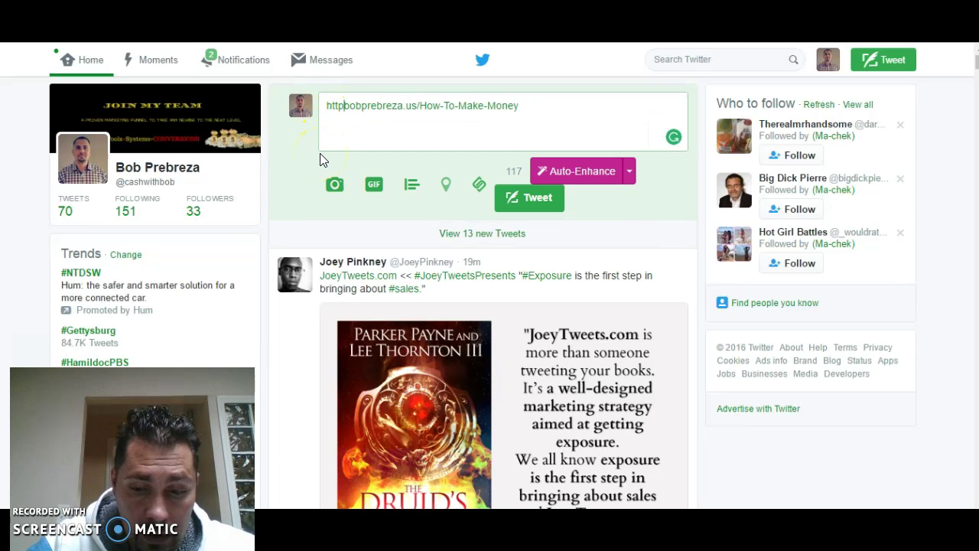
{"action": "type", "text": ":/"}
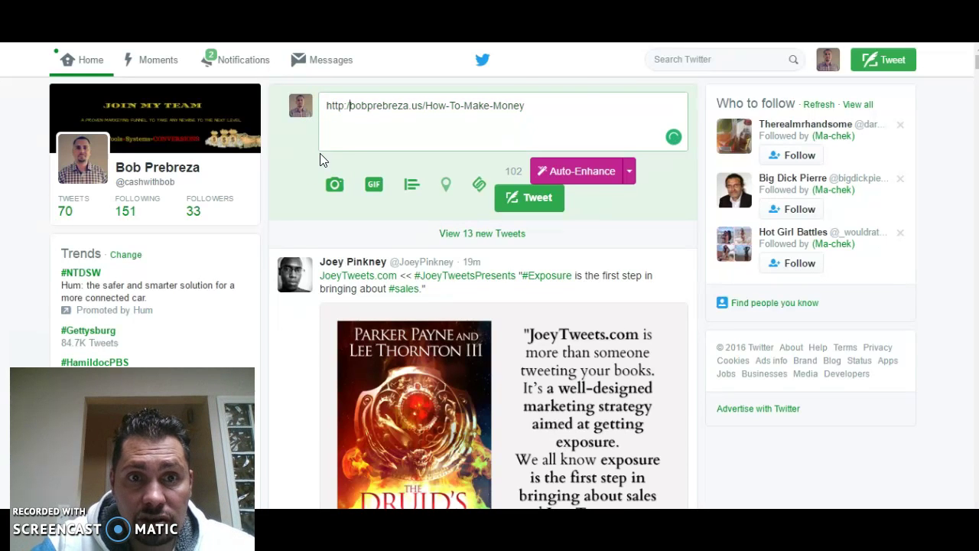
{"action": "type", "text": "/"}
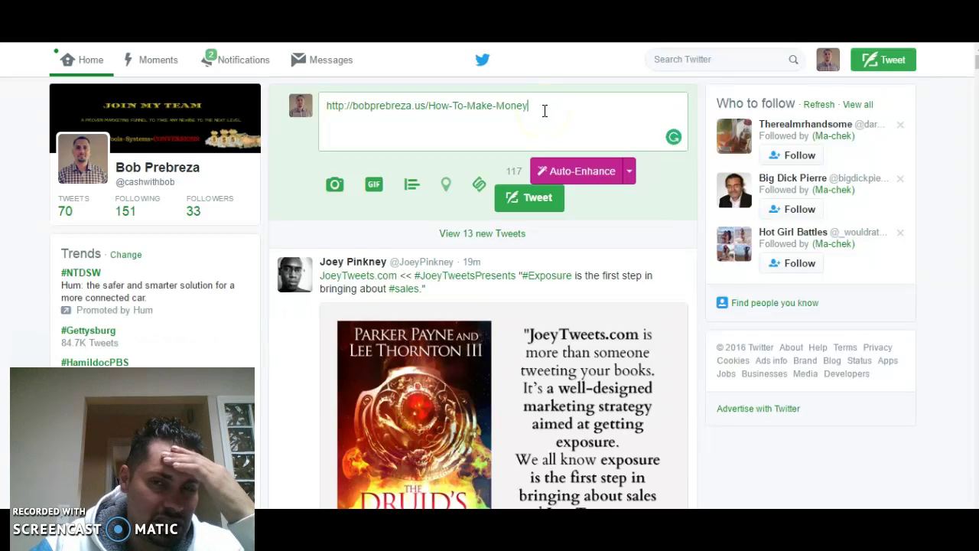
{"action": "left_click", "coordinate": [525, 204]}
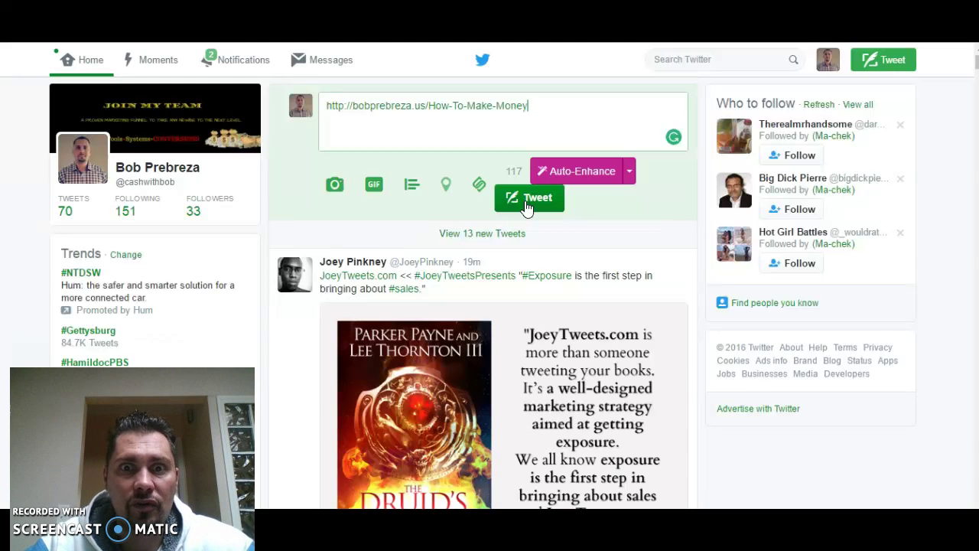
{"action": "left_click", "coordinate": [528, 203]}
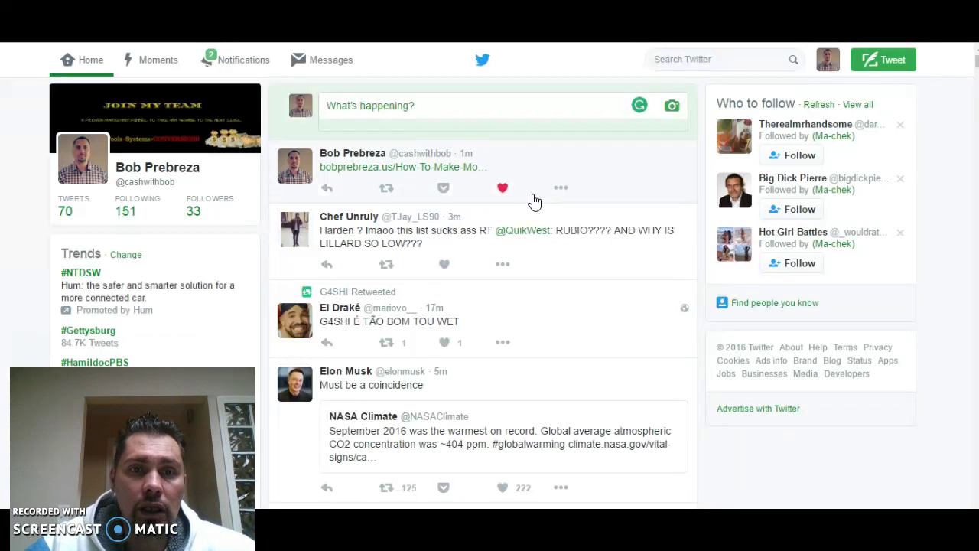
Open the bobprebreza.us link in the new tweet to verify it reaches ResidualIncome.TV
{"action": "left_click", "coordinate": [416, 172]}
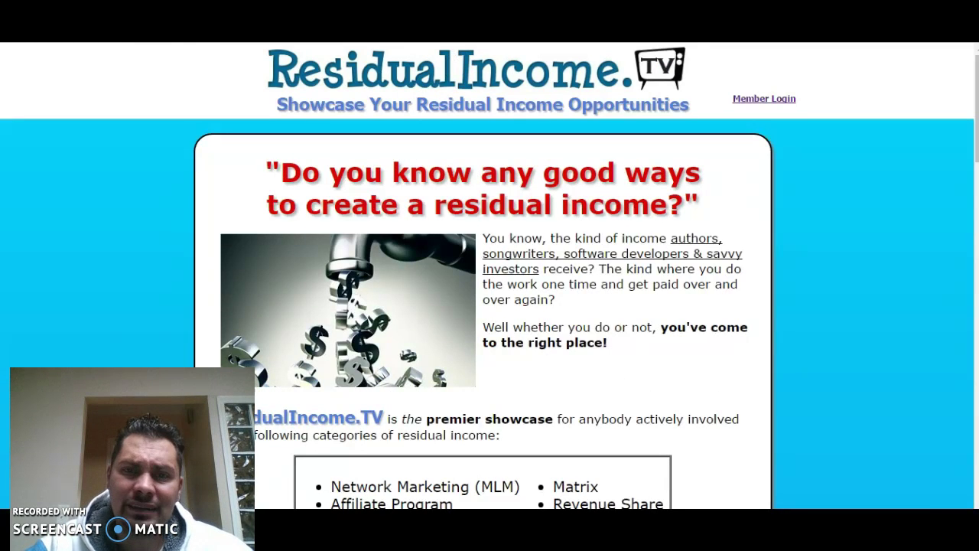
Return to the Rebrandly tab showing the Domains list
{"action": "key", "text": "ctrl+Tab"}
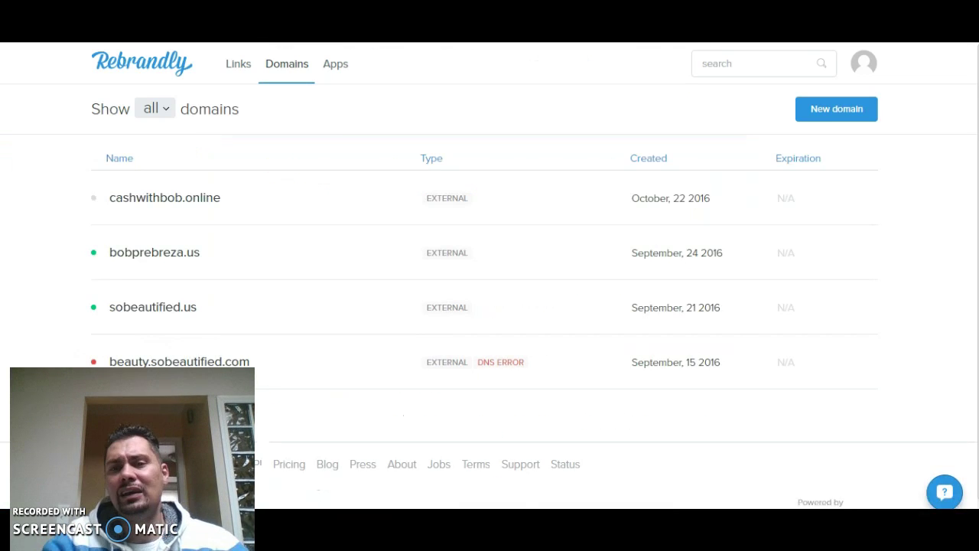